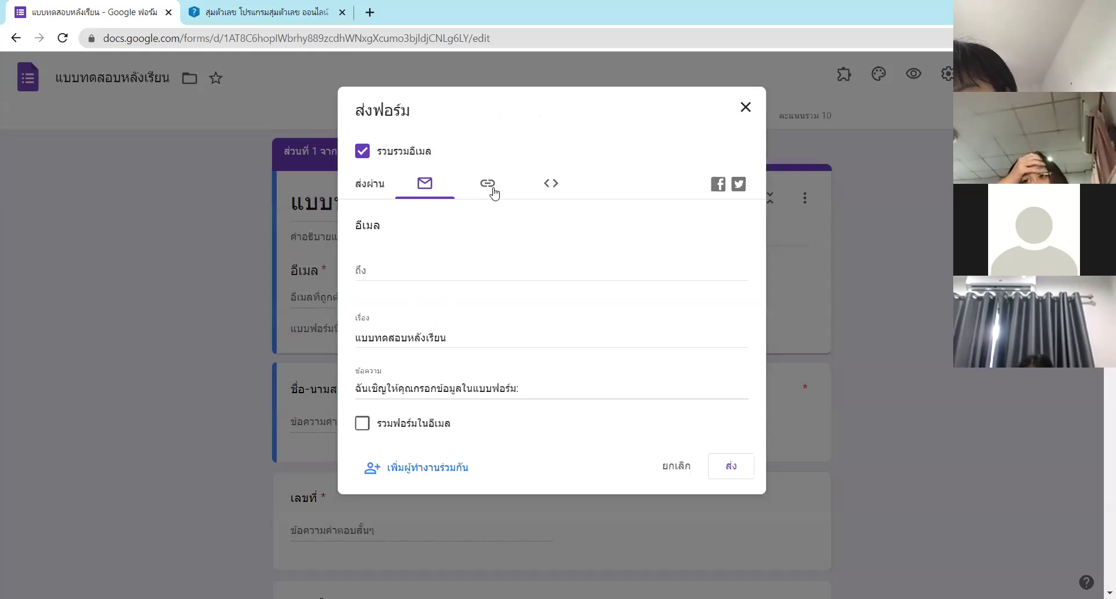
Step: Shorten the form's share link, copy it, and close the send dialog
left_click(490, 186)
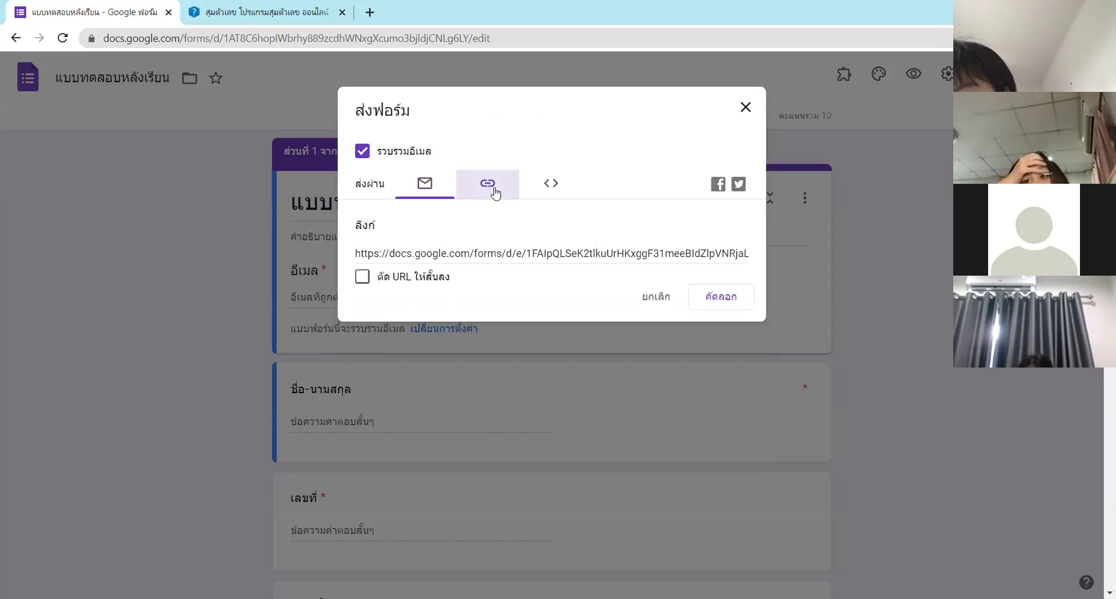
left_click(362, 277)
left_click(721, 297)
left_click(721, 296)
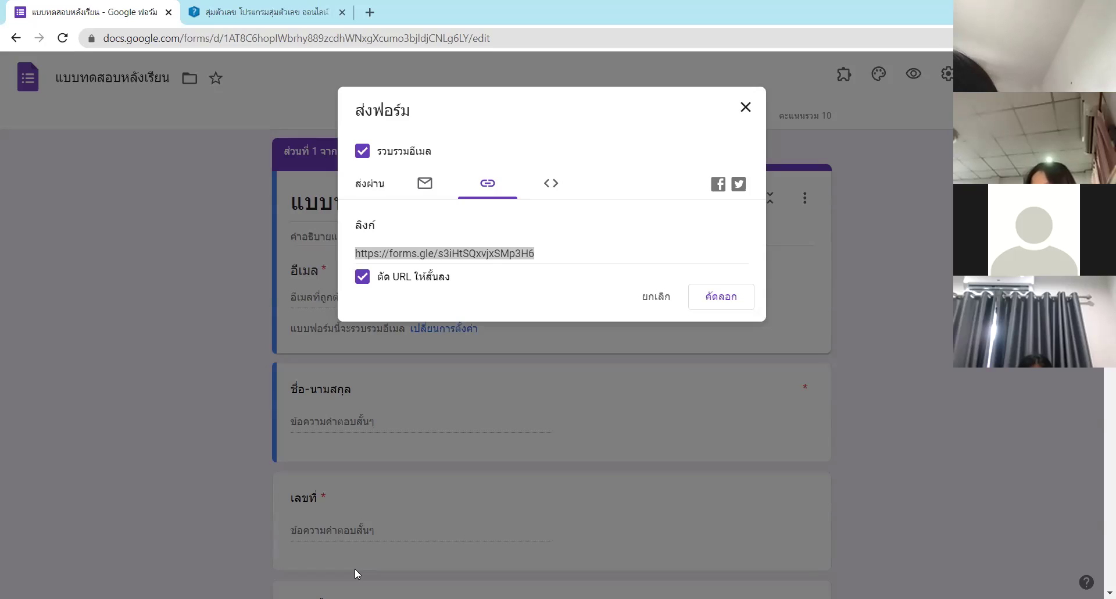
left_click(745, 111)
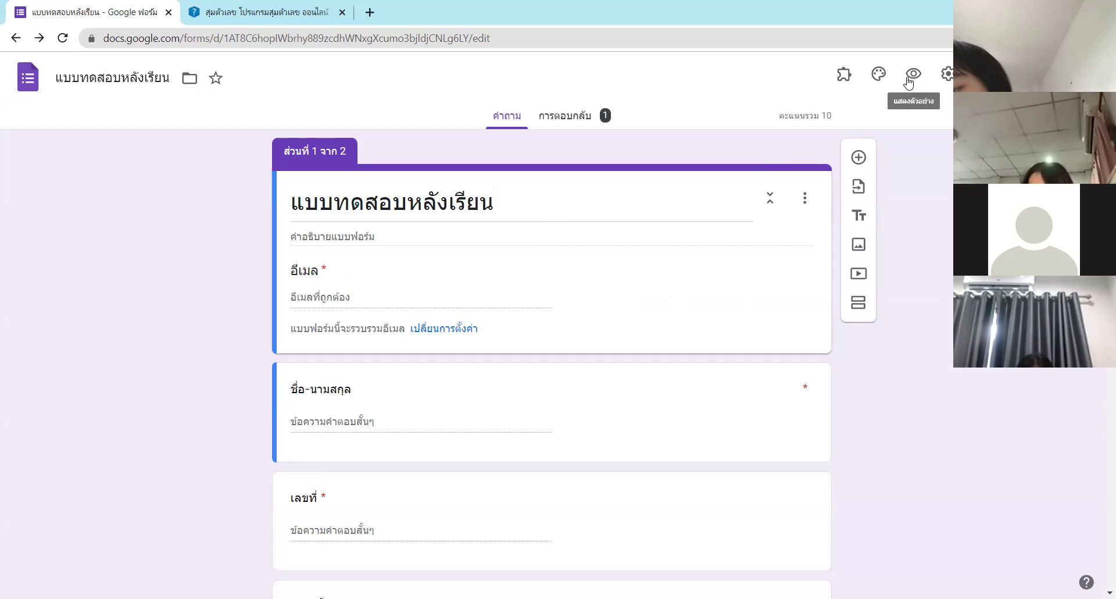
Step: Examine the quiz's response summary, including the score distribution and frequently missed questions, dismissing the introductory tip about per-question responses
left_click(558, 119)
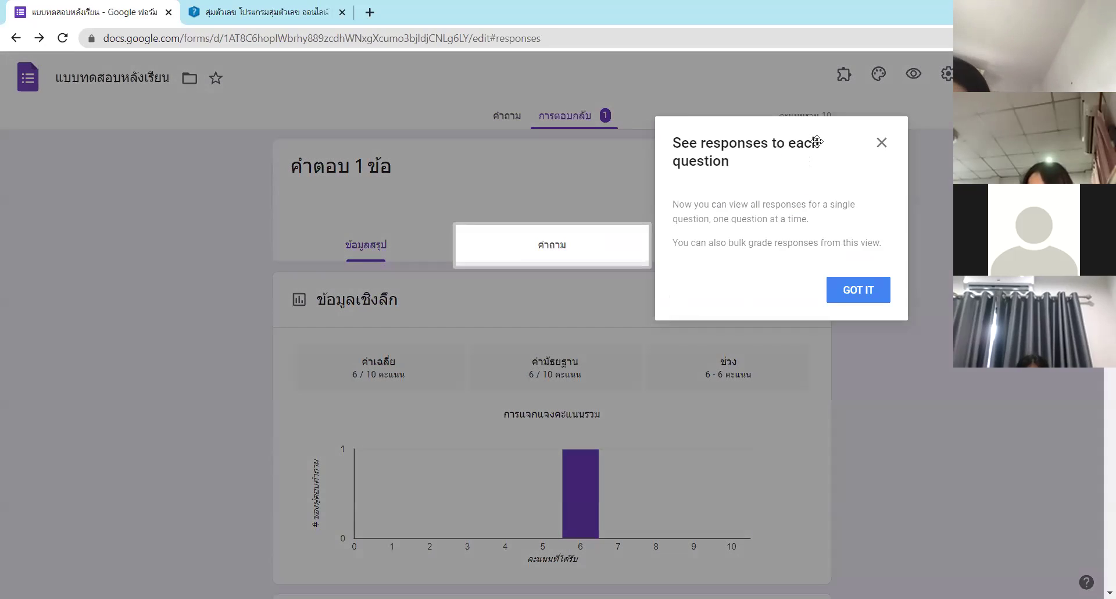
left_click(881, 143)
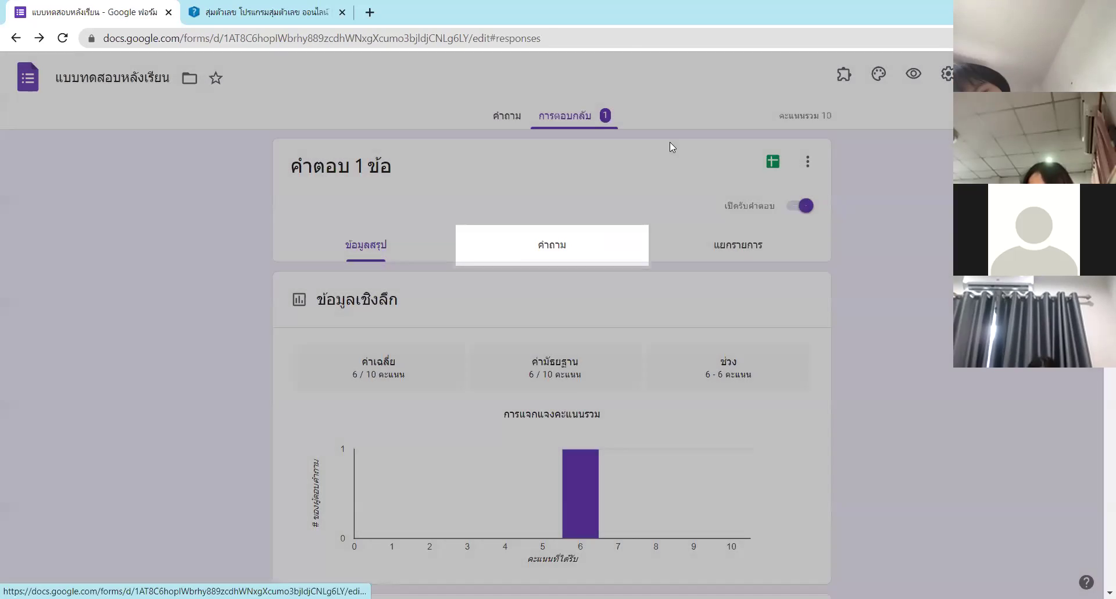
left_click(501, 123)
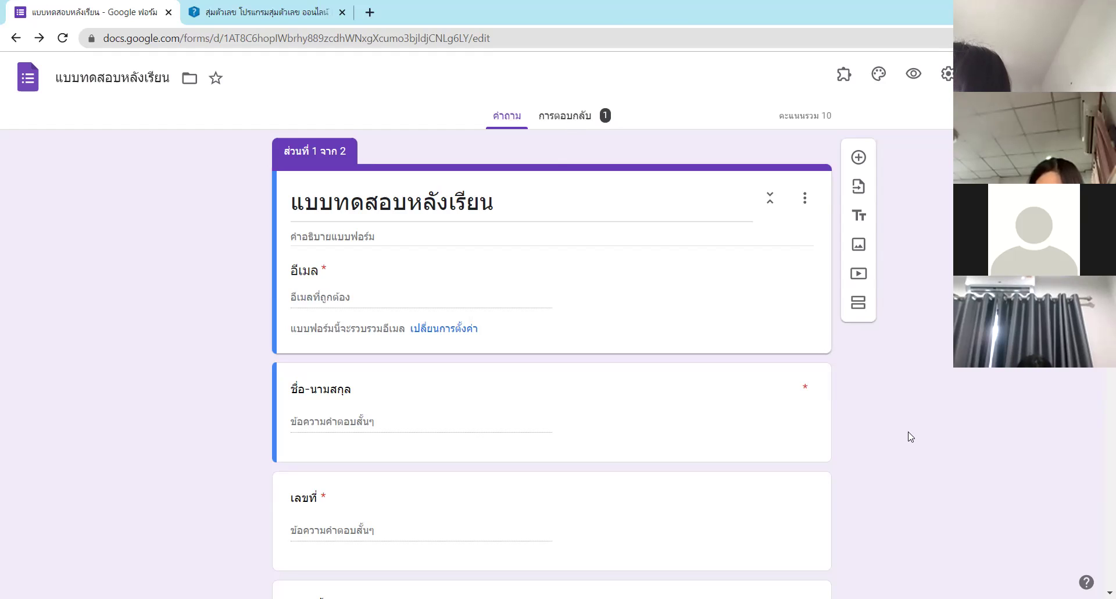
left_click(576, 116)
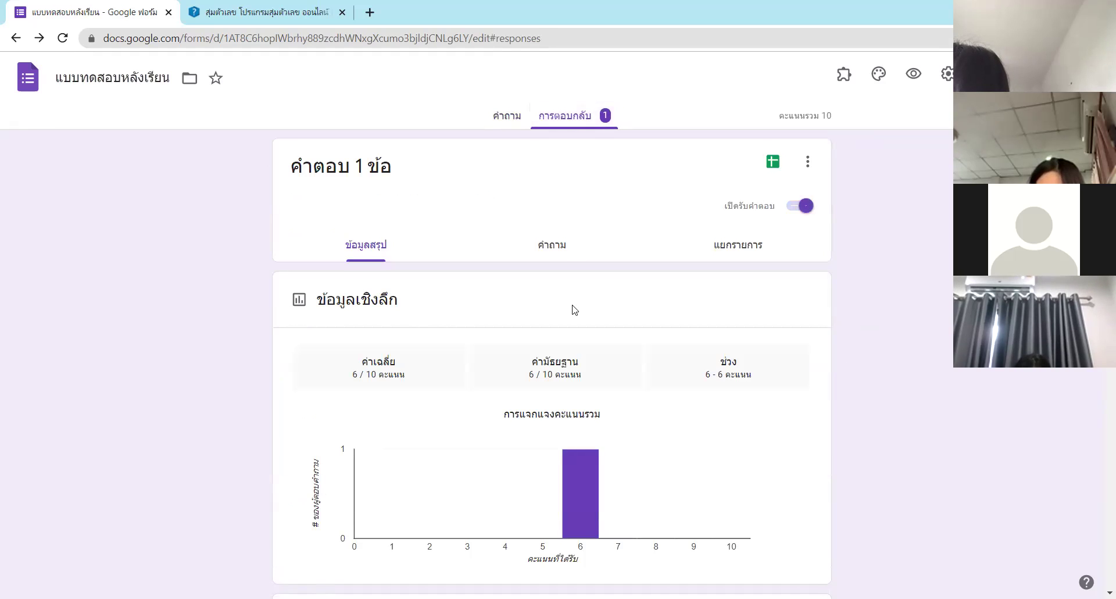
scroll(575, 310, "down", 4)
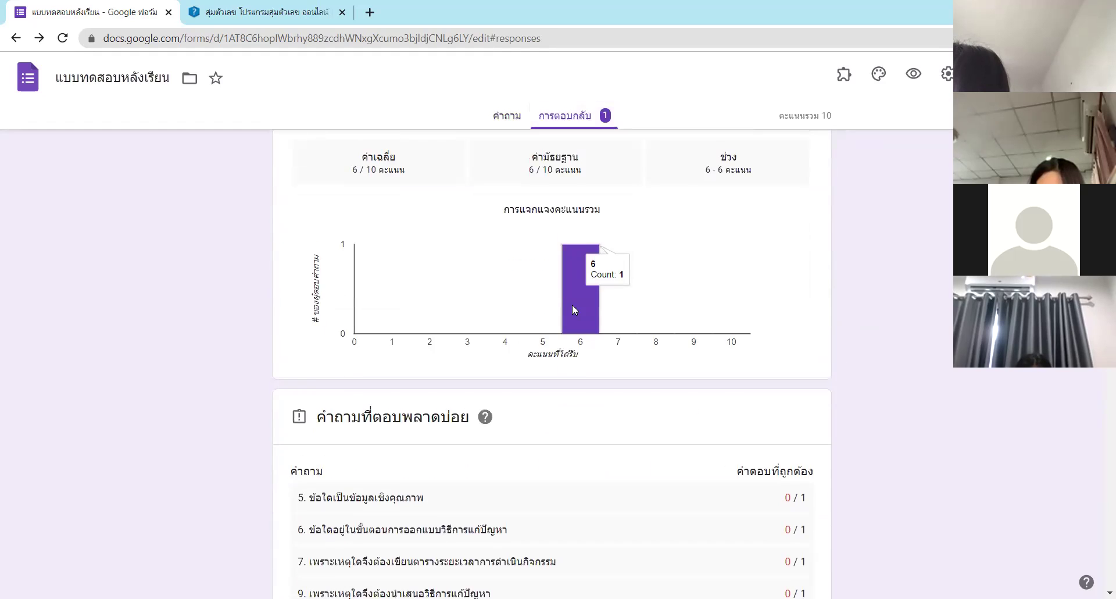
scroll(573, 307, "up", 4)
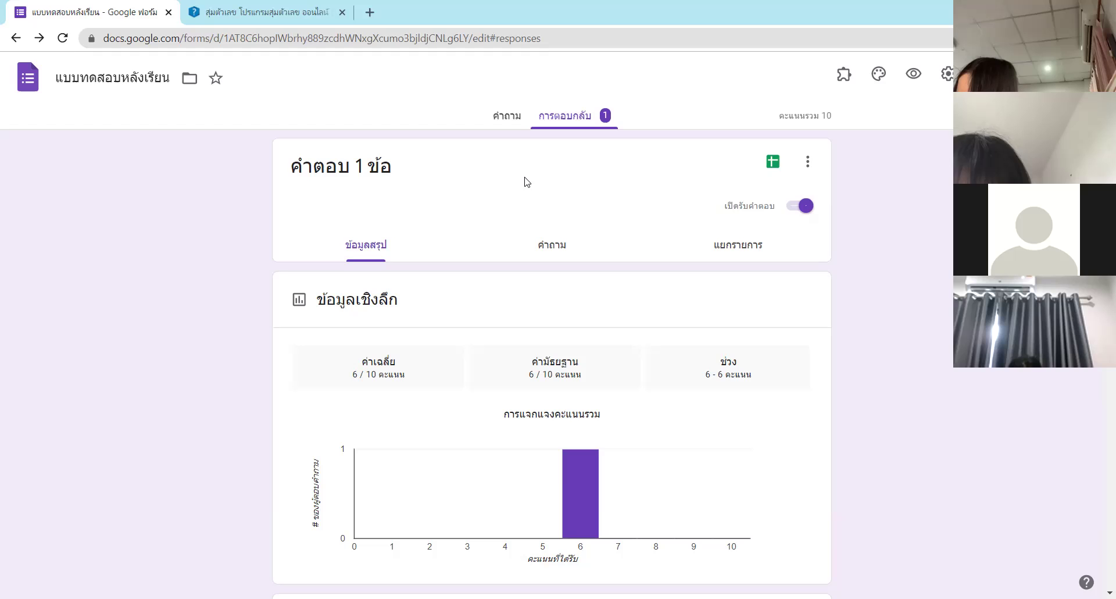
scroll(527, 182, "down", 5)
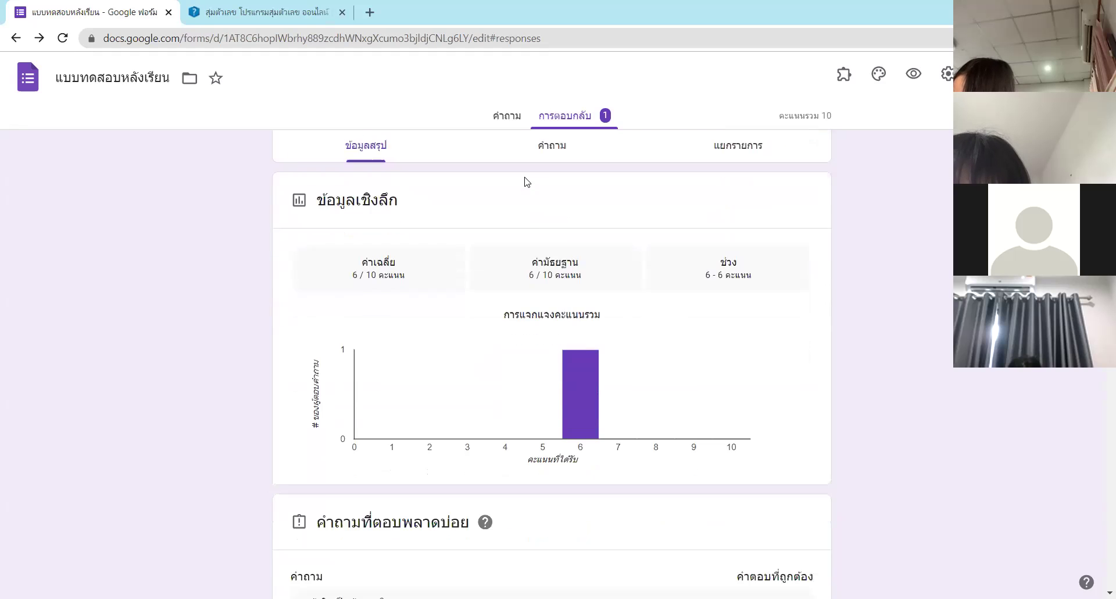
scroll(527, 182, "up", 5)
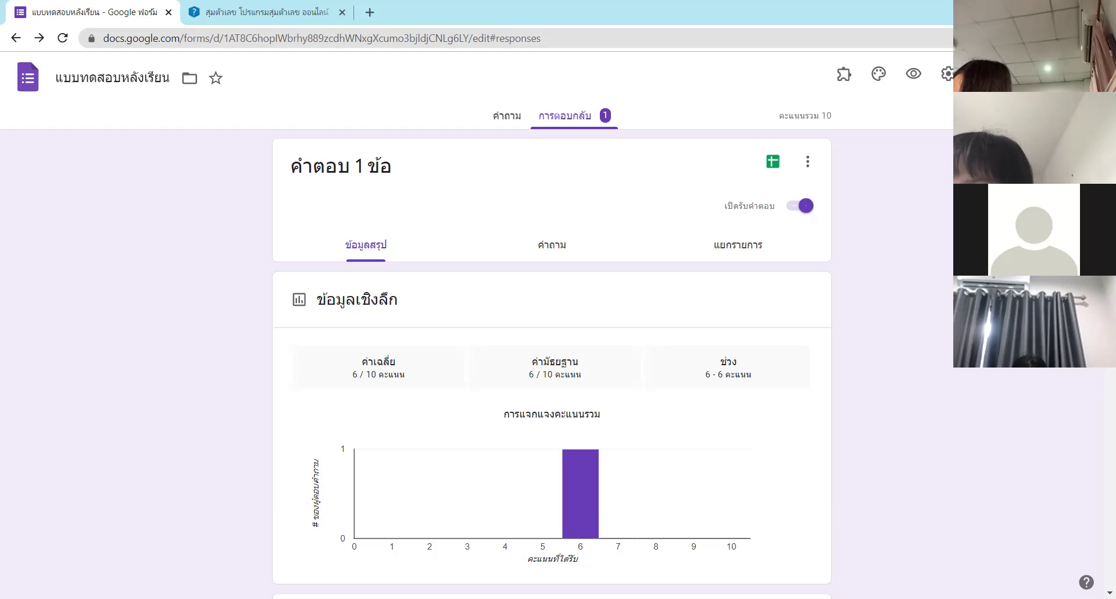
Step: Close the random number generator page and reload the form's responses page to fetch new submissions
left_click(491, 40)
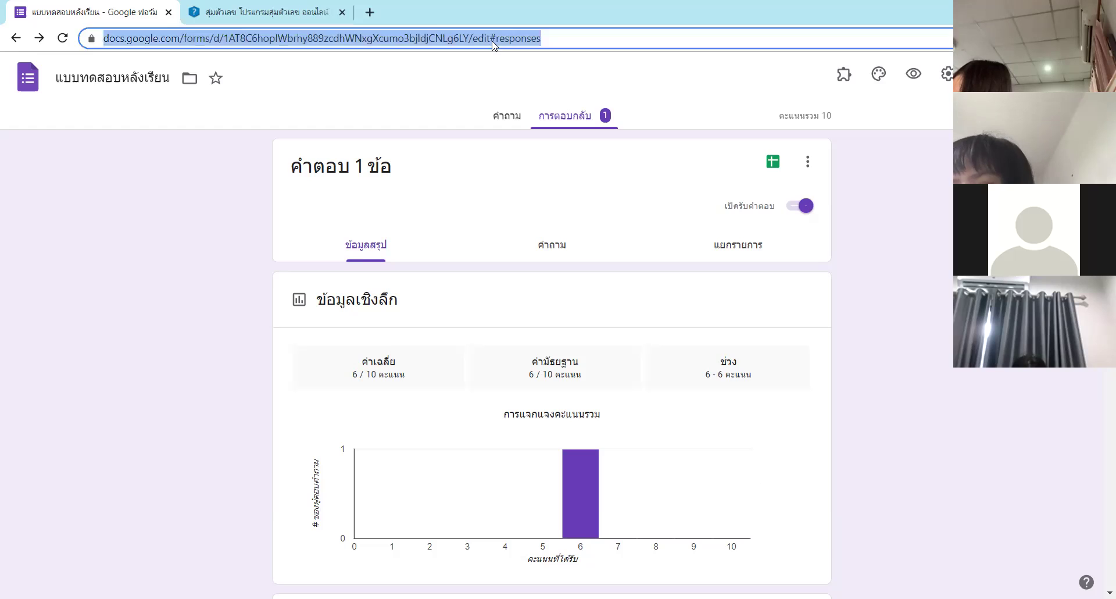
key("Return")
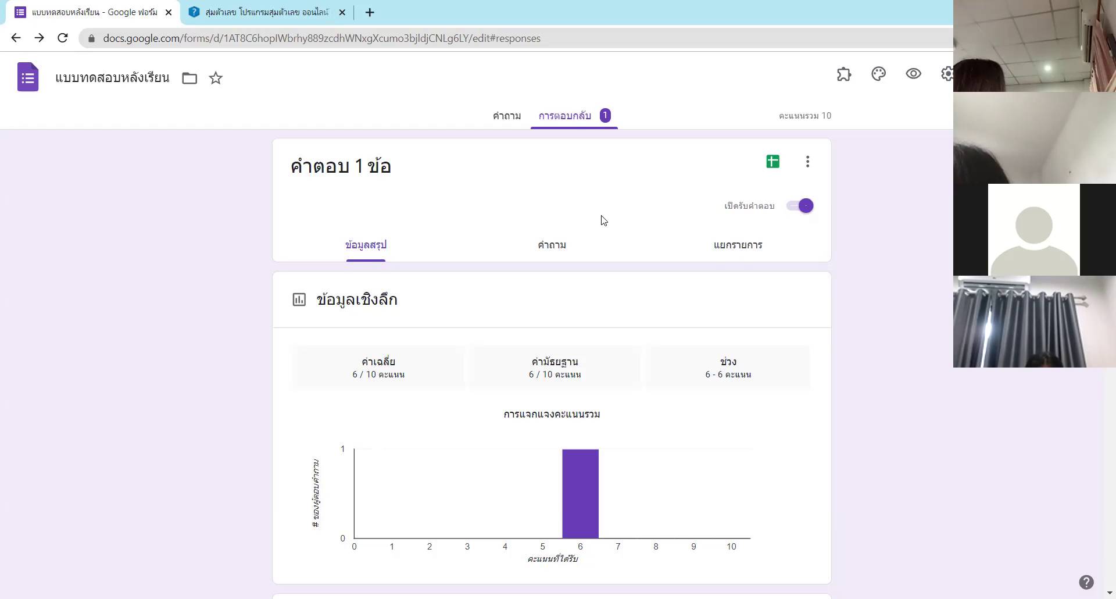
left_click(341, 11)
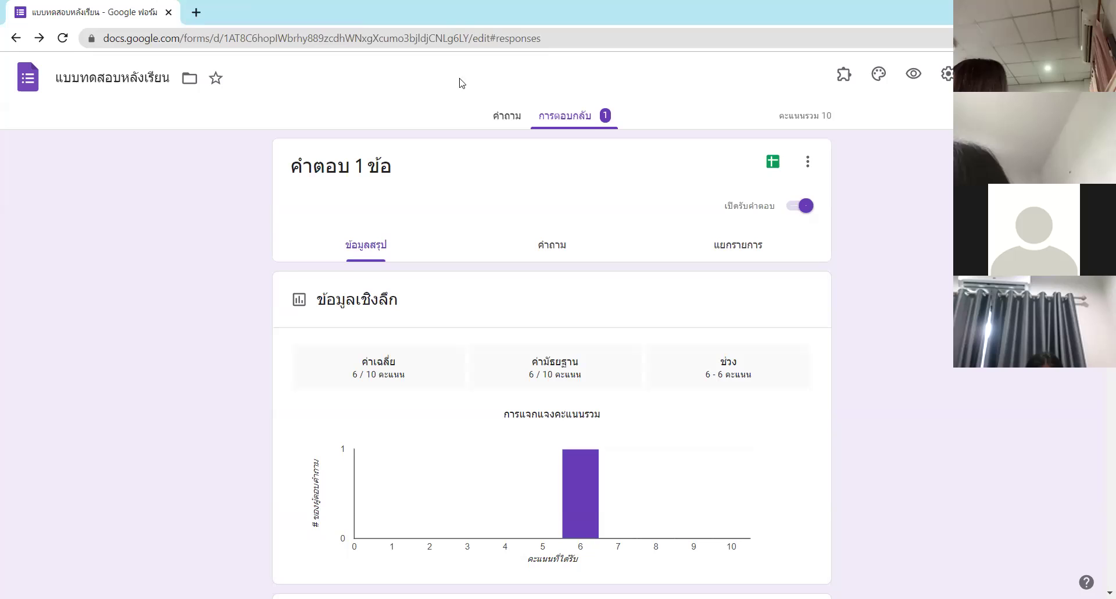
left_click(485, 38)
key("Return")
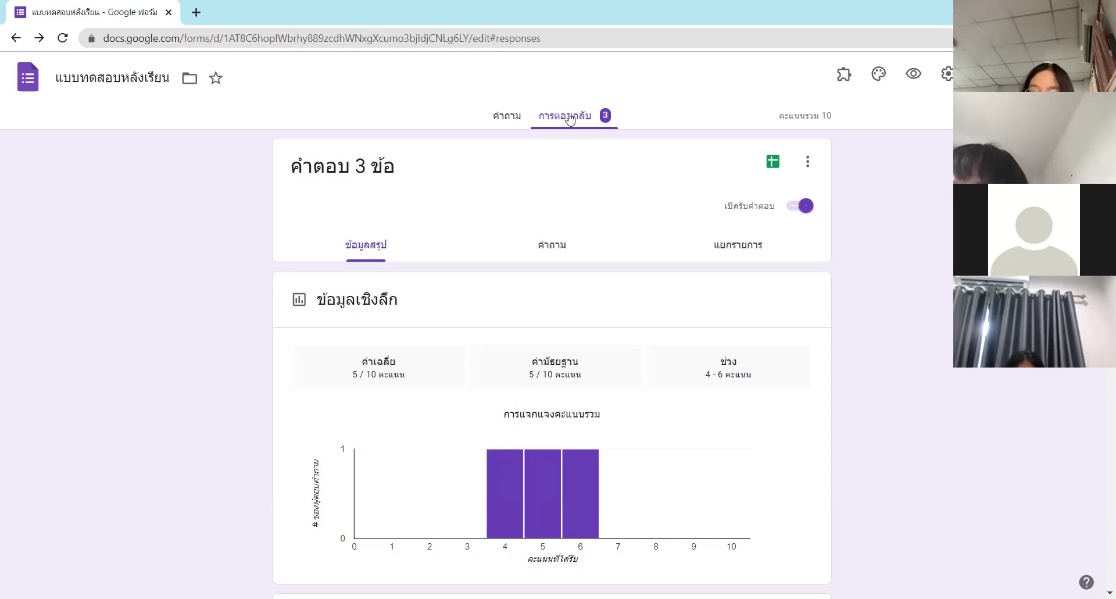
Step: Review the score distribution chart and the frequently missed questions in the refreshed response summary
scroll(592, 229, "down", 1)
scroll(590, 224, "down", 3)
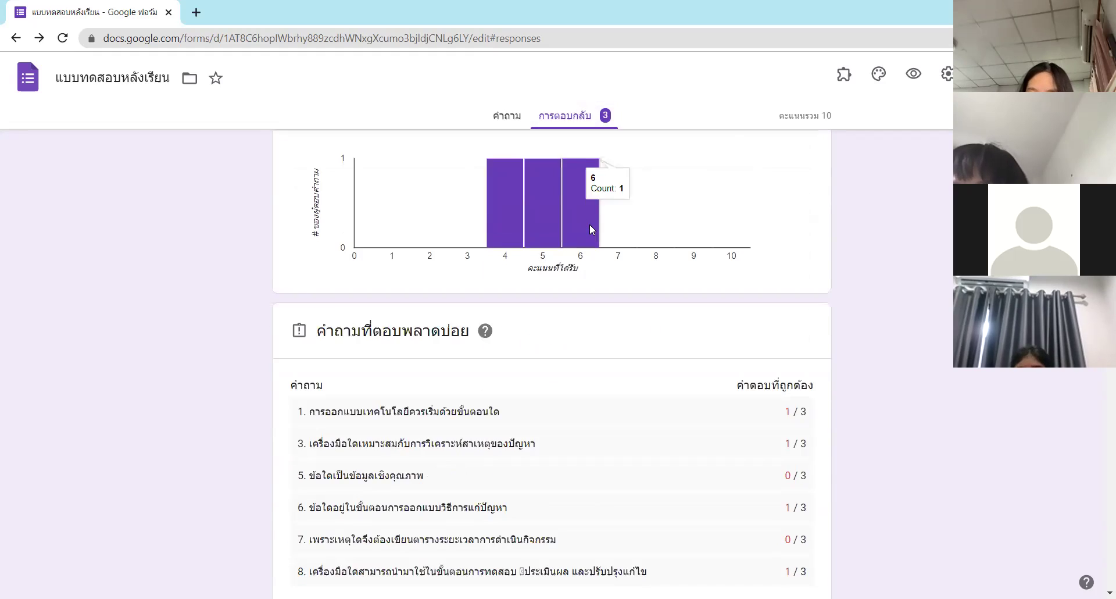
scroll(590, 224, "up", 4)
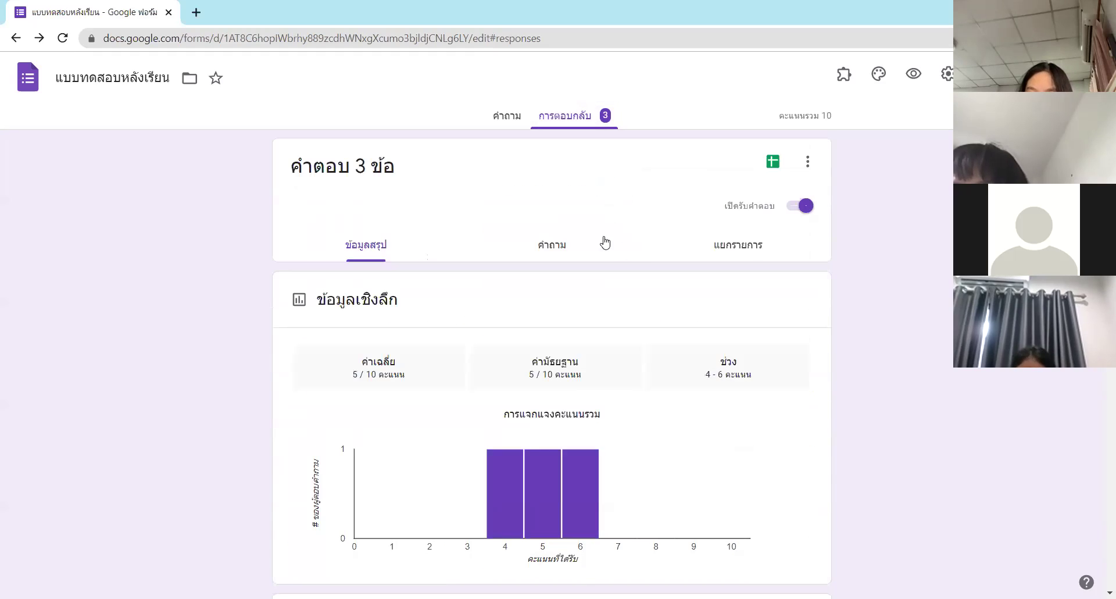
Step: Create a new spreadsheet with the suggested name as the form's response destination, and dismiss the cell edit history tip
left_click(770, 167)
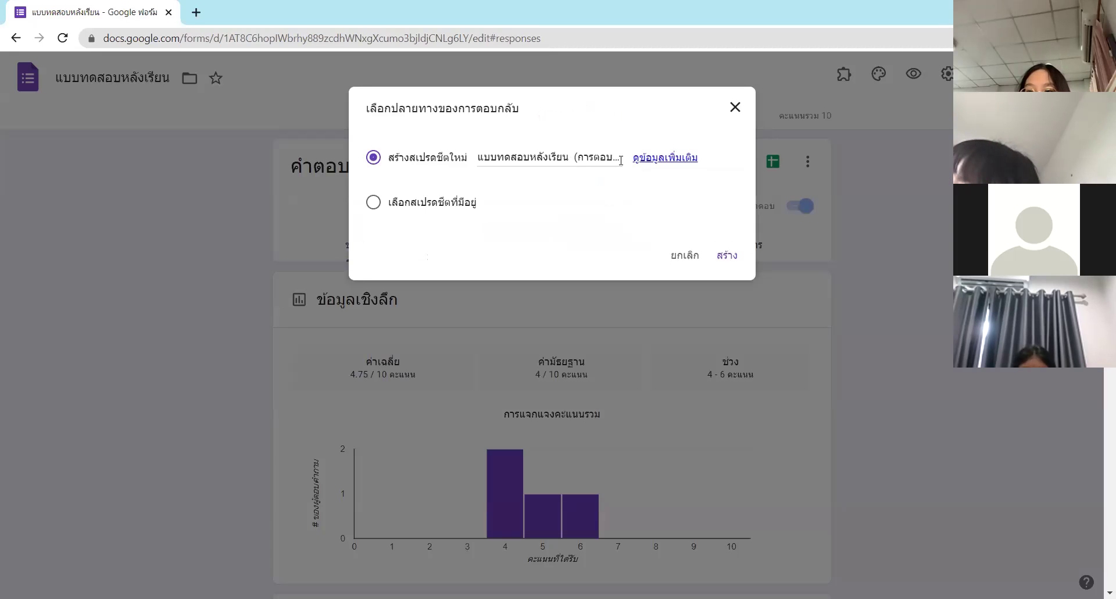
left_click(727, 257)
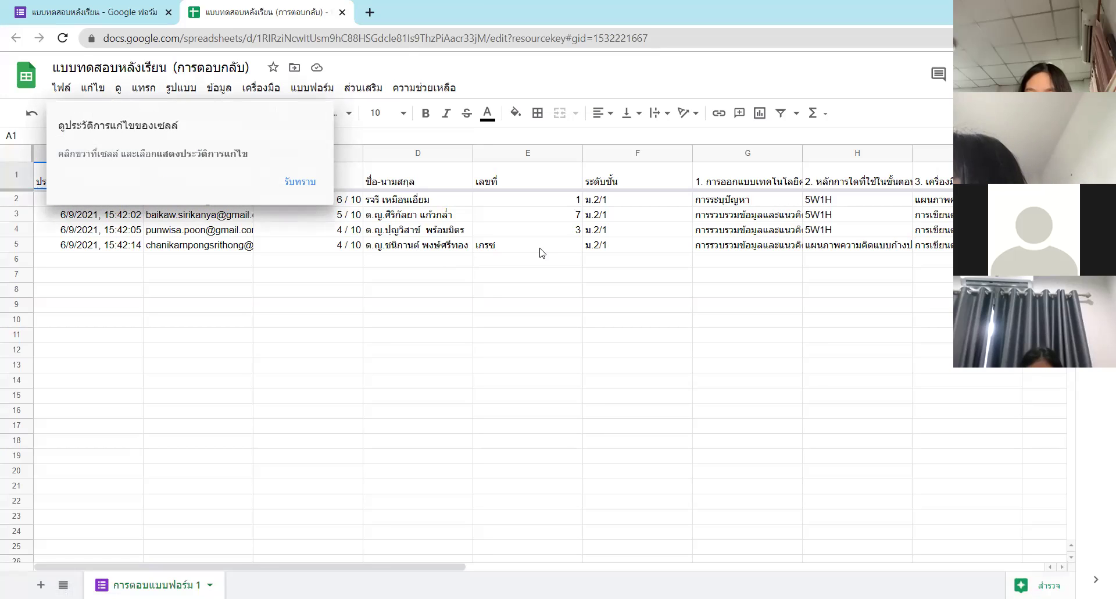
left_click(302, 184)
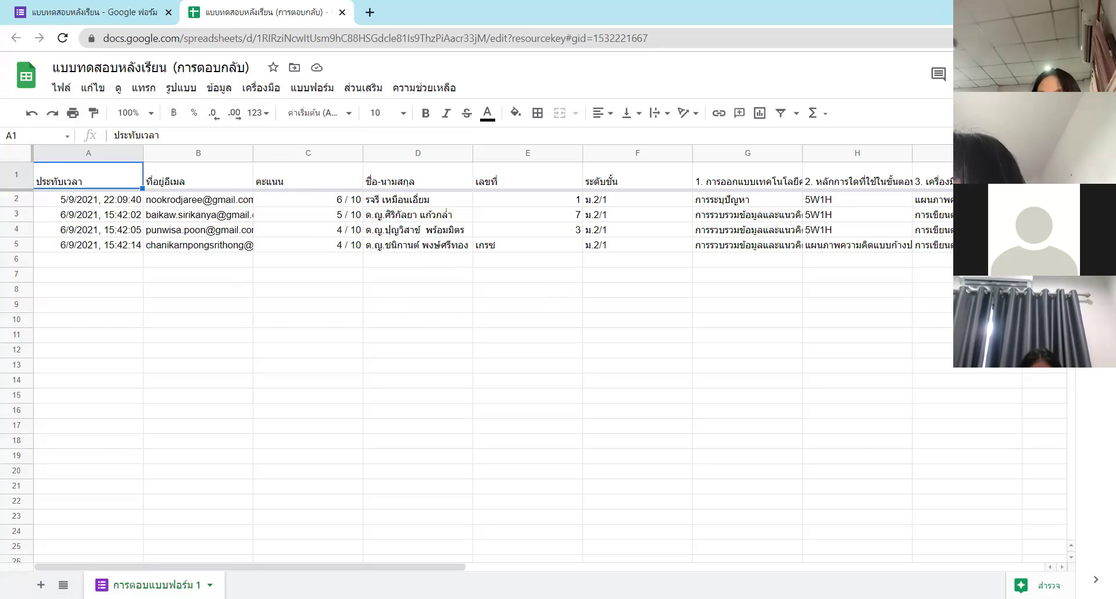
left_click_drag(411, 568, 433, 581)
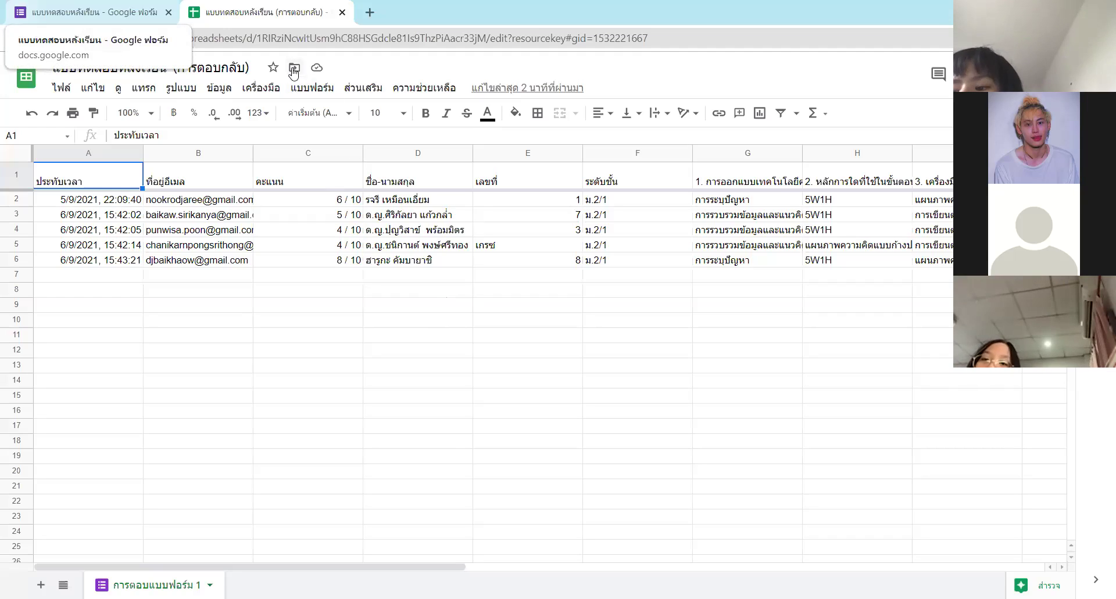
Step: Reload the response spreadsheet and the form's responses page to check for new submissions
left_click(300, 41)
key("Return")
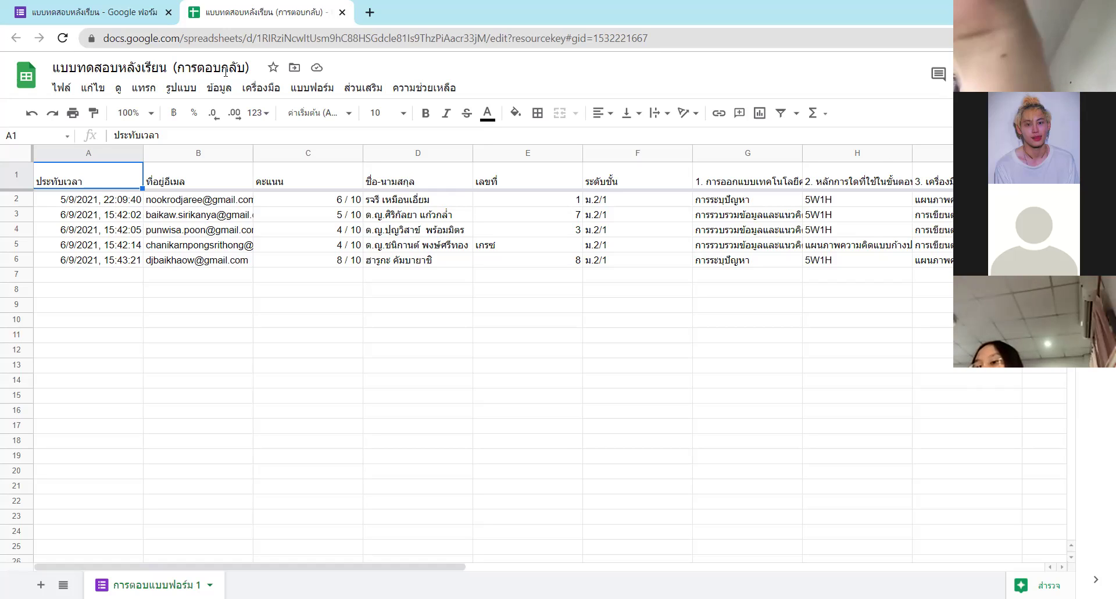
key("ctrl+shift+Tab")
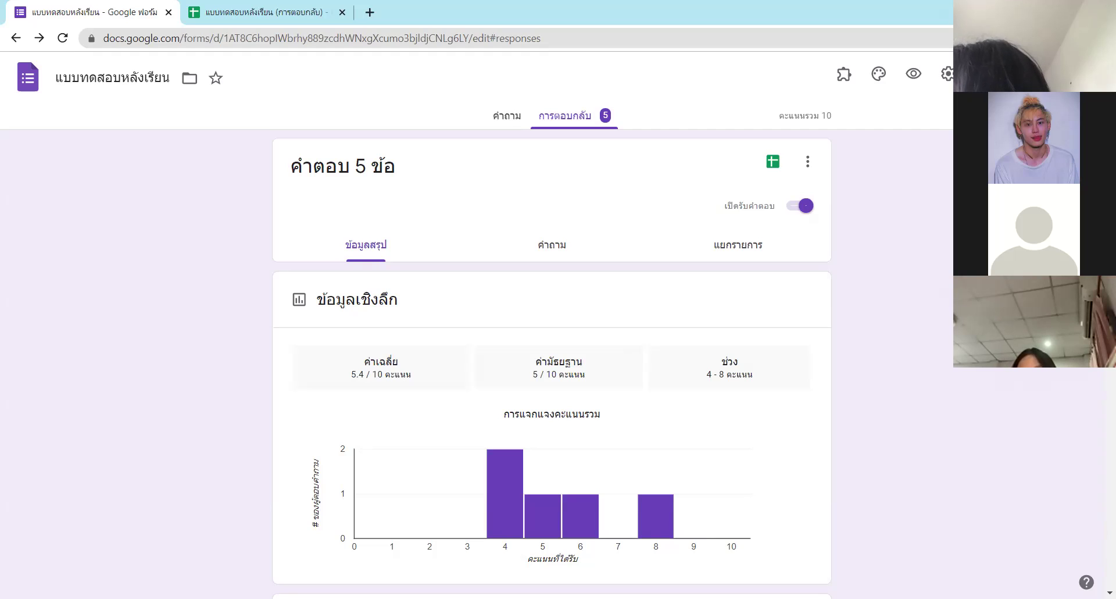
left_click(420, 38)
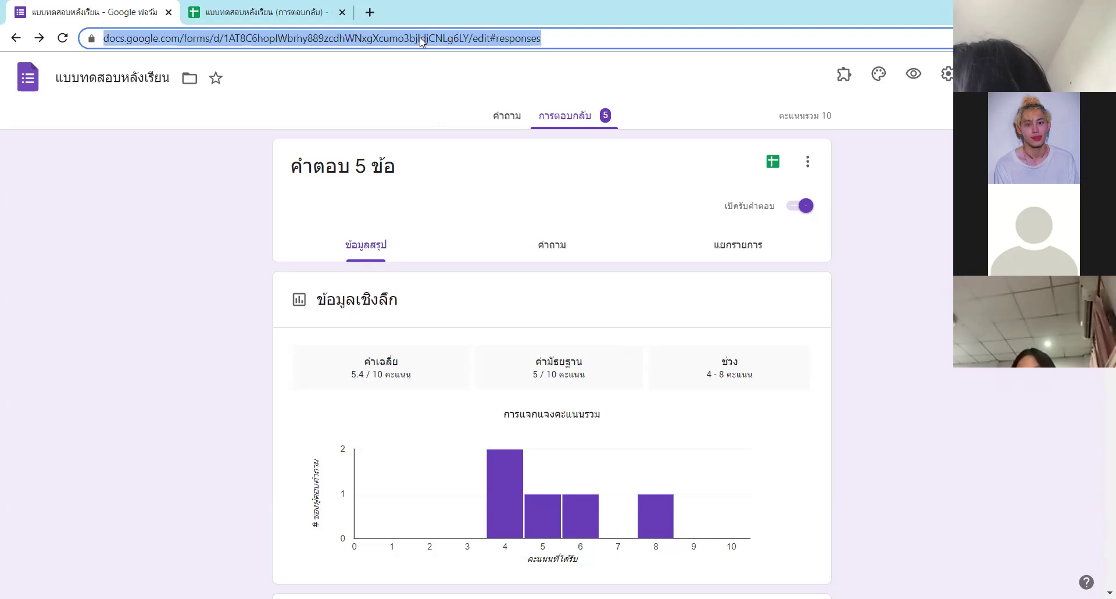
key("Return")
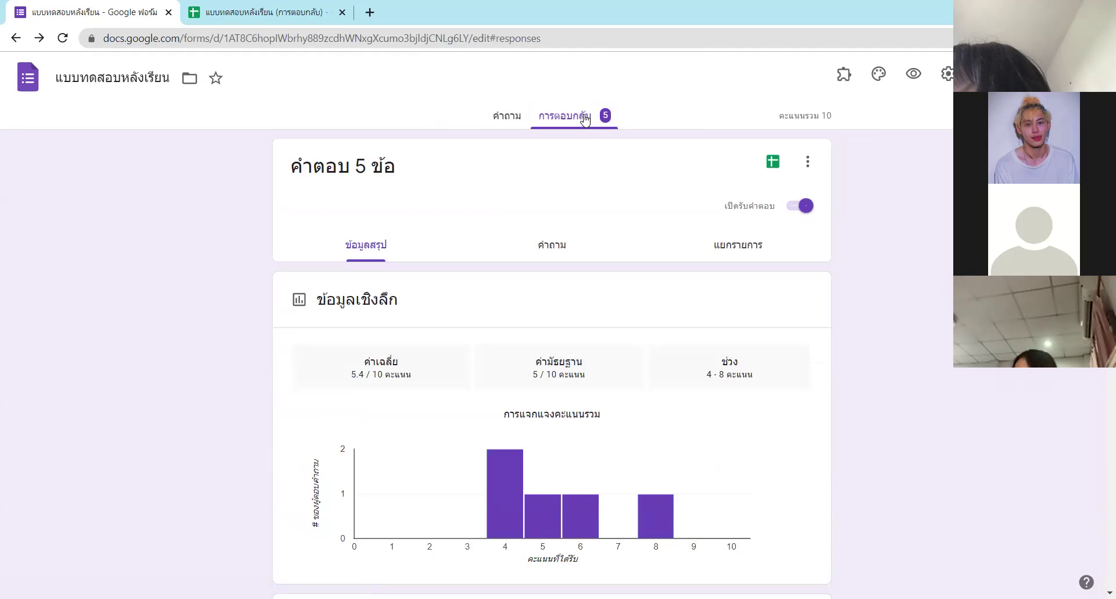
Step: Return to the response spreadsheet and reload it to check for additional submissions
left_click(226, 13)
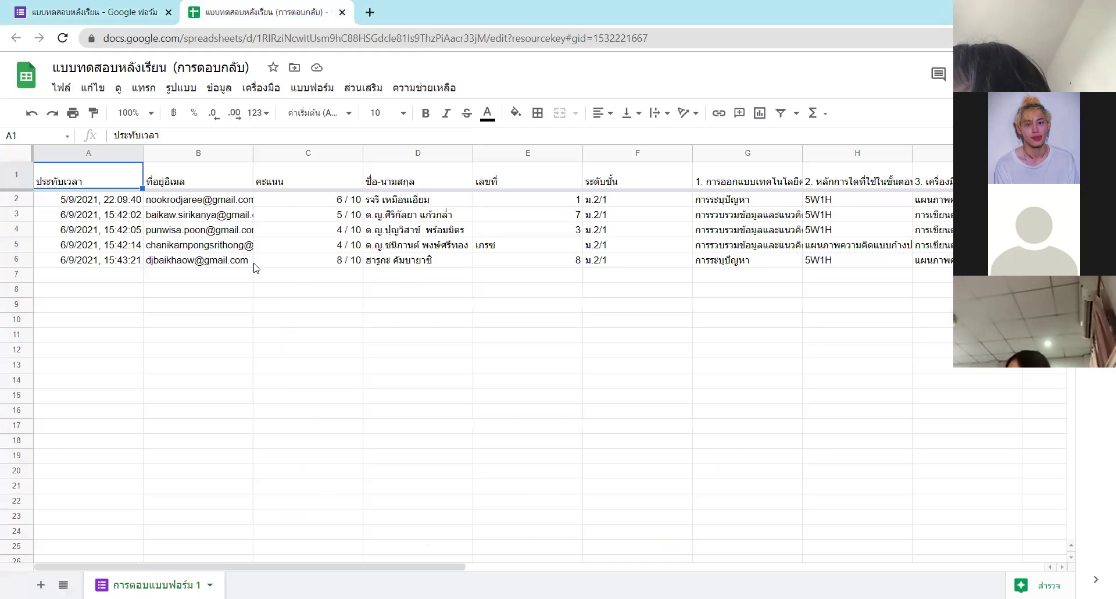
left_click(285, 41)
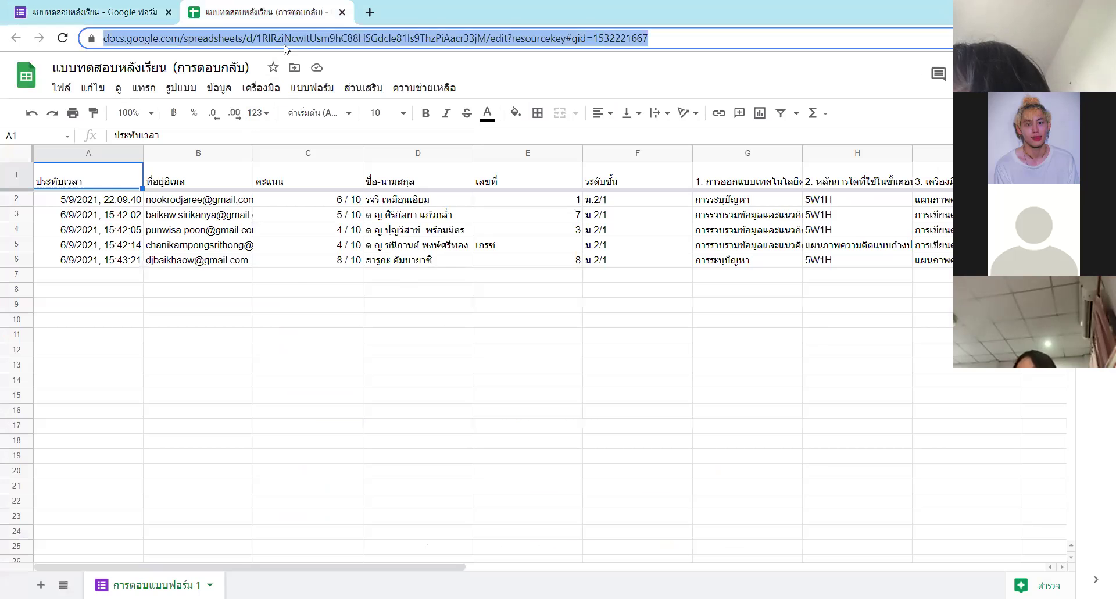
key("Return")
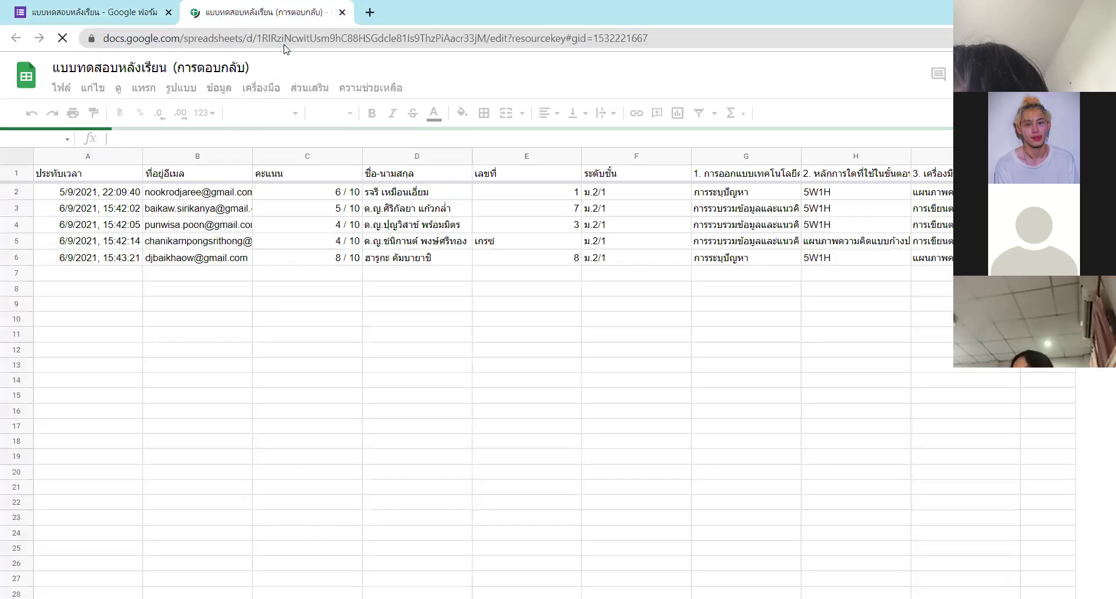